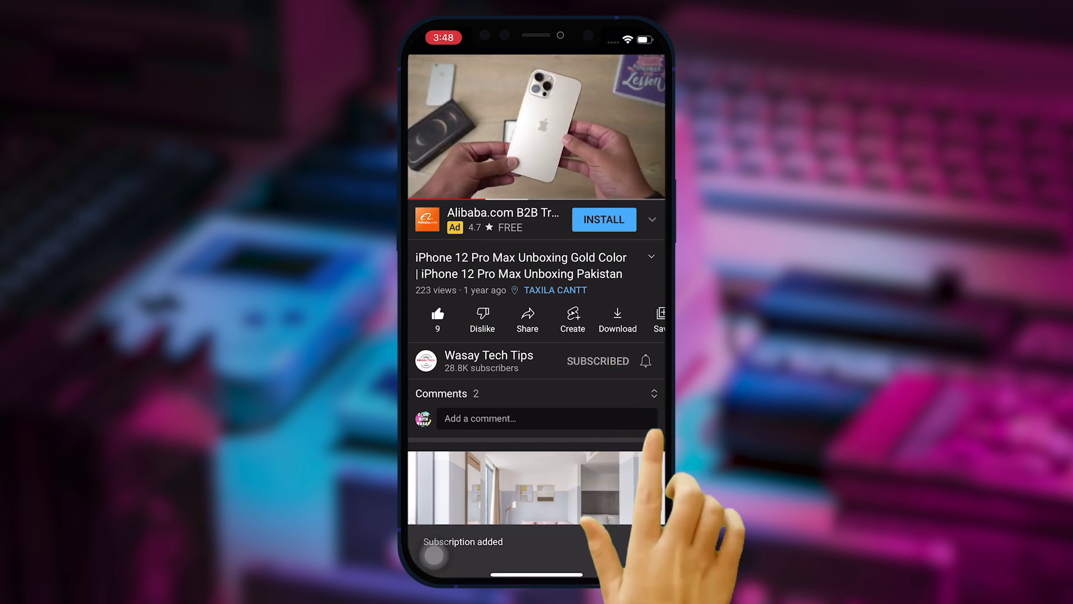
Step: Set the subscribed tech channel's notifications to All
click(646, 360)
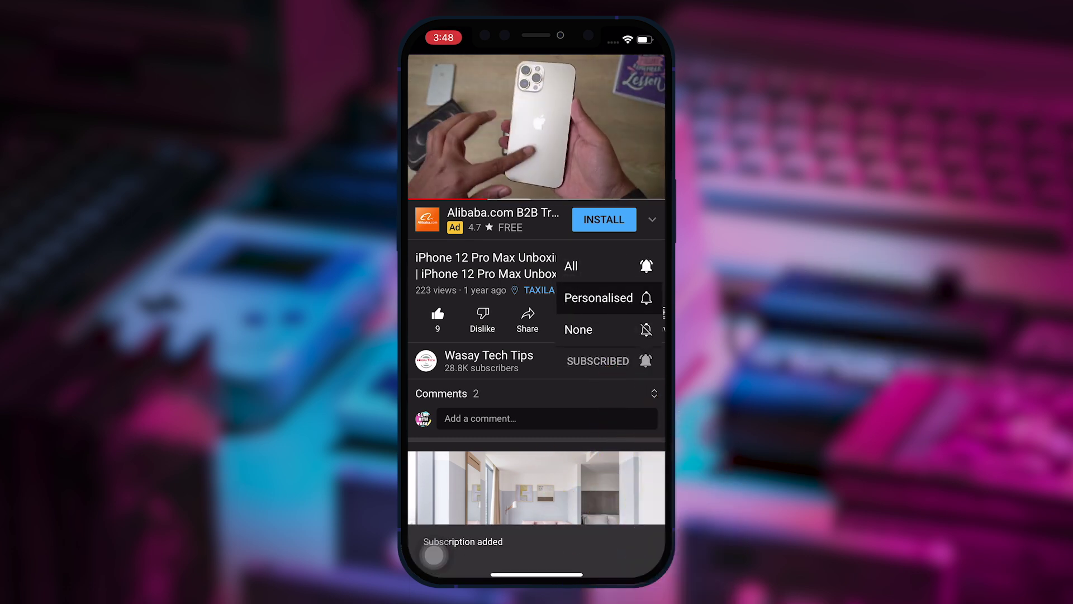
click(572, 266)
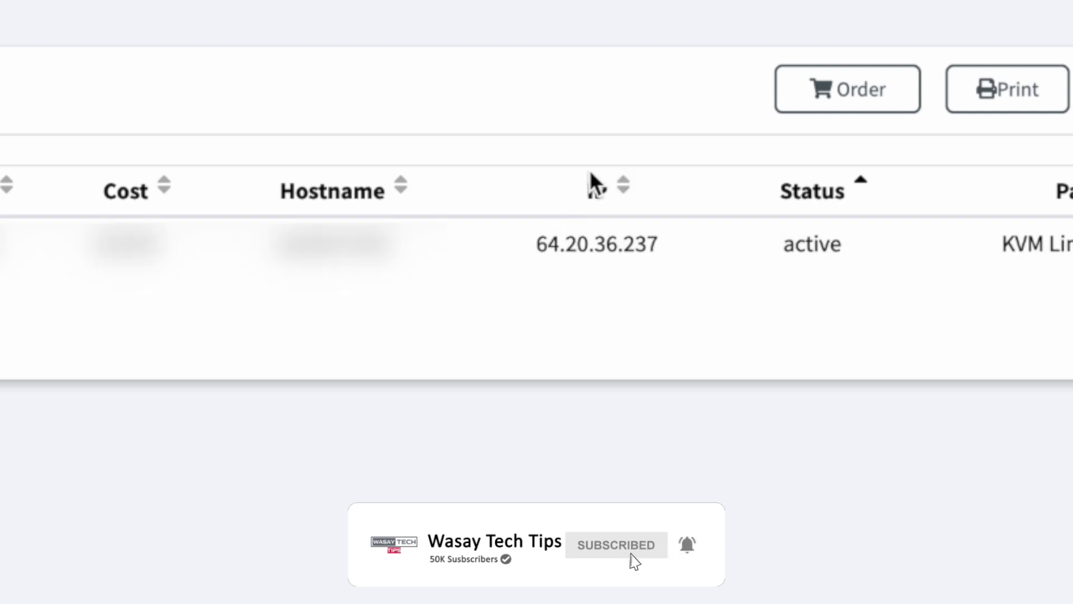
Step: Copy the VPS IP 64.20.36.237 from InterServer's VPS list, then switch to the Namecheap dashboard
drag(536, 255, 661, 255)
key(ctrl+c)
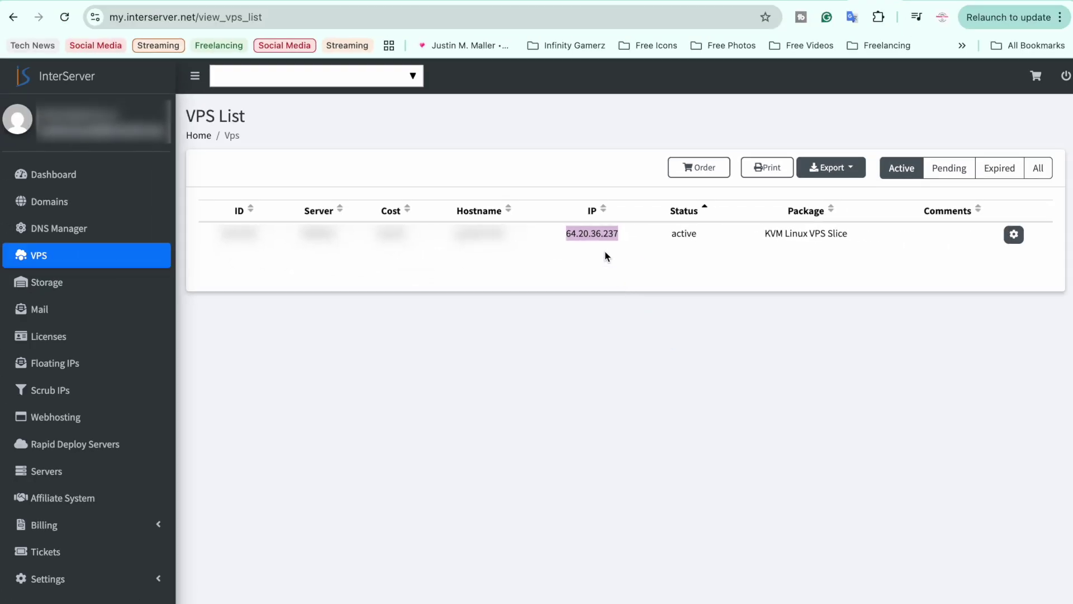
click(619, 524)
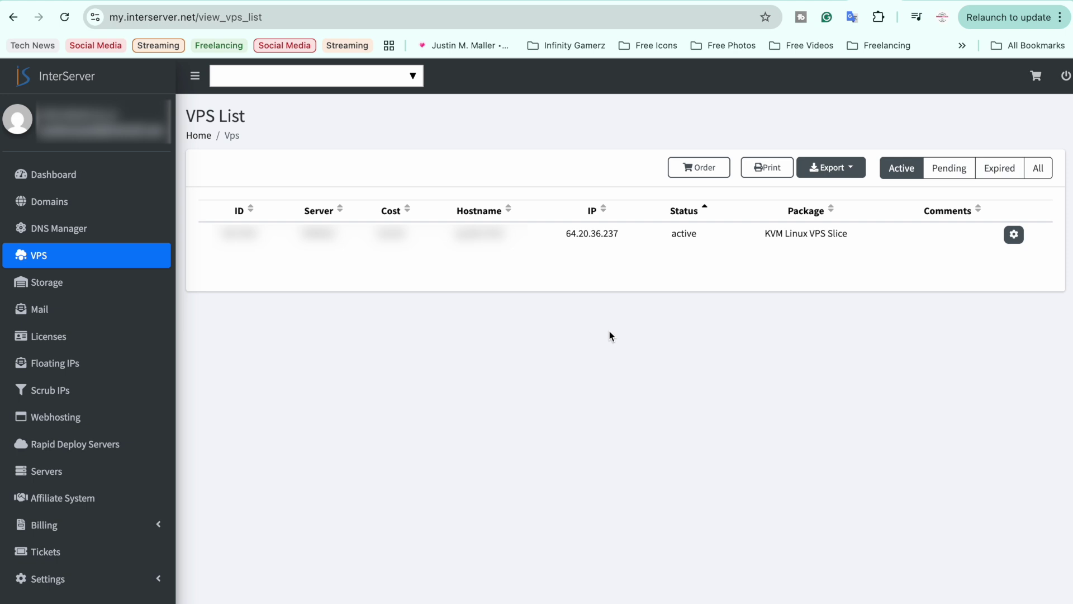
key(ctrl+Tab)
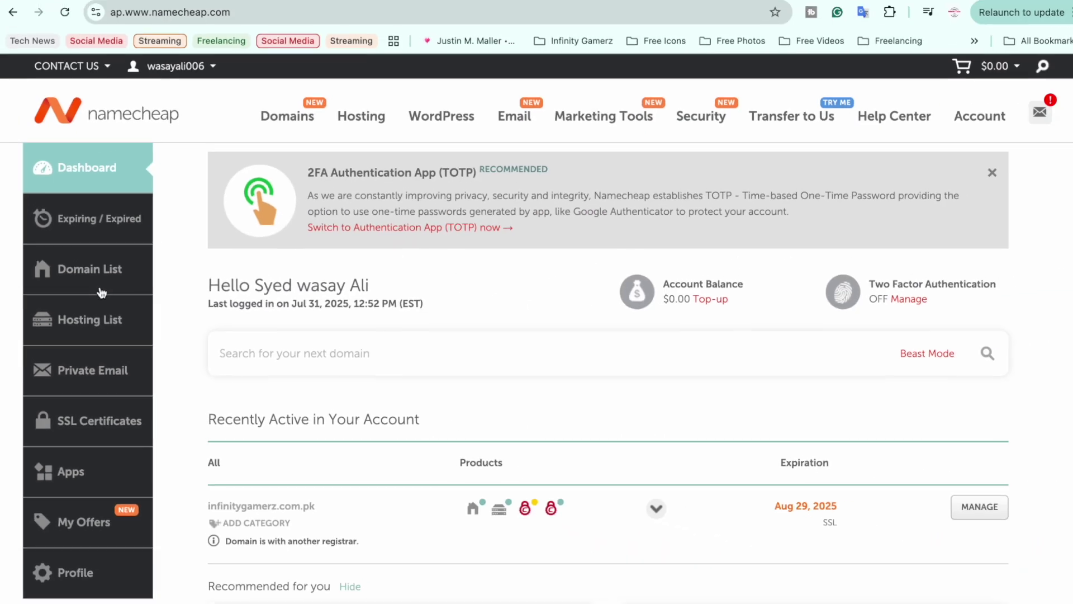
Step: Open talentpickai.com from the Domain List and confirm its nameservers are Namecheap BasicDNS
click(101, 291)
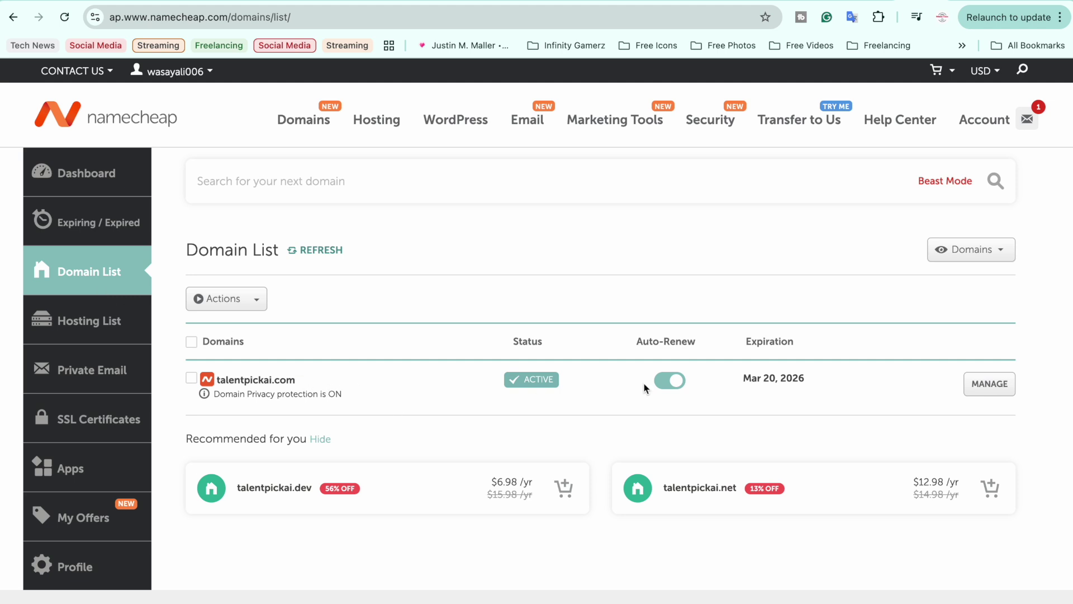
click(990, 386)
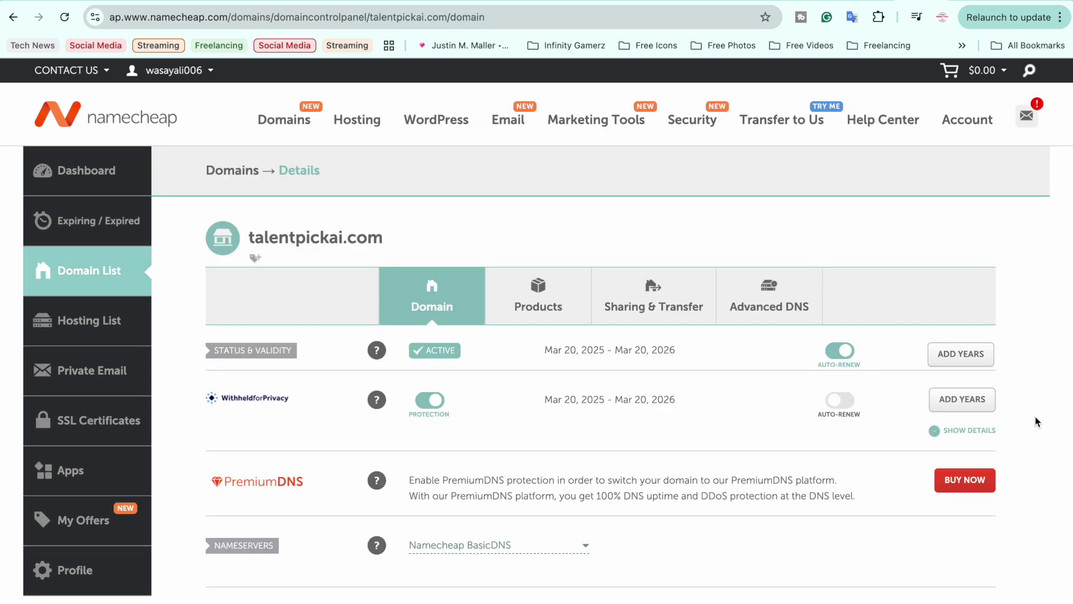
scroll(1035, 417, down, 2)
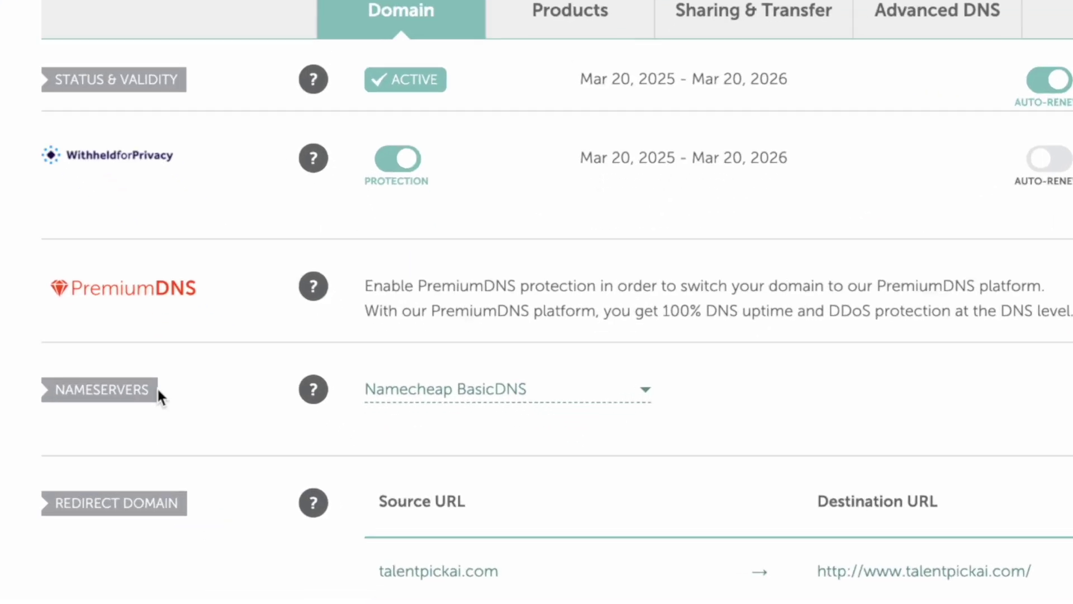
mouse_move(377, 433)
click(638, 388)
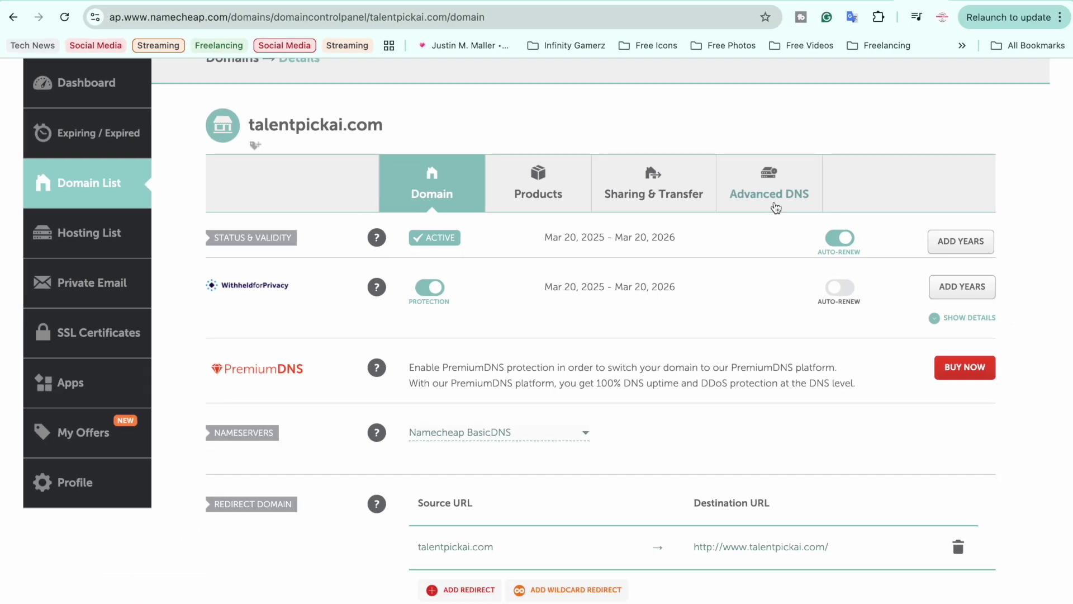
click(733, 221)
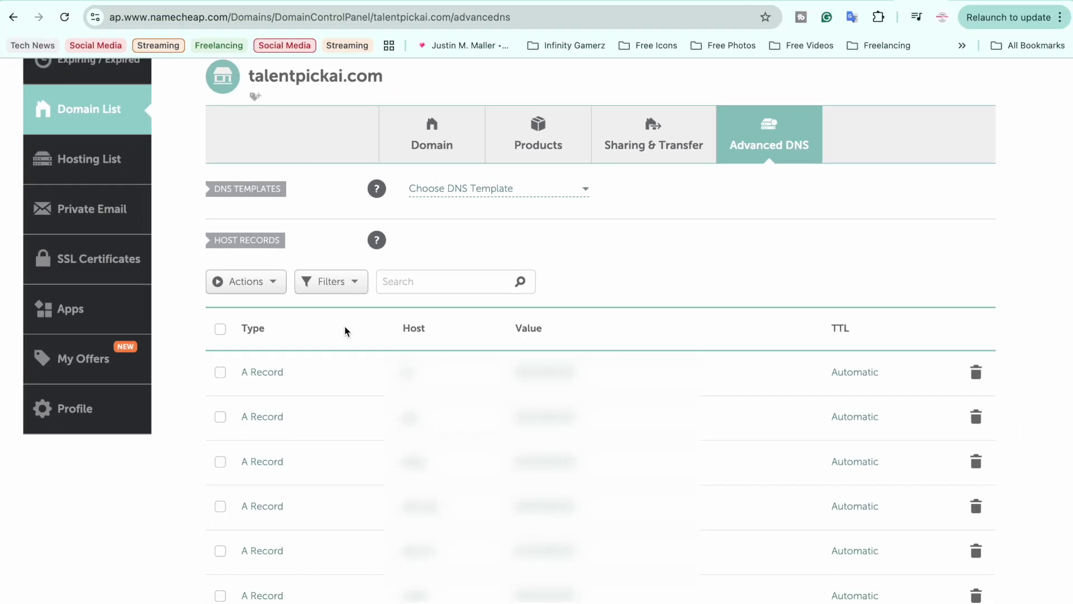
Step: Add and save an A Record with host @ and value 64.20.36.237, TTL Automatic
scroll(345, 331, down, 10)
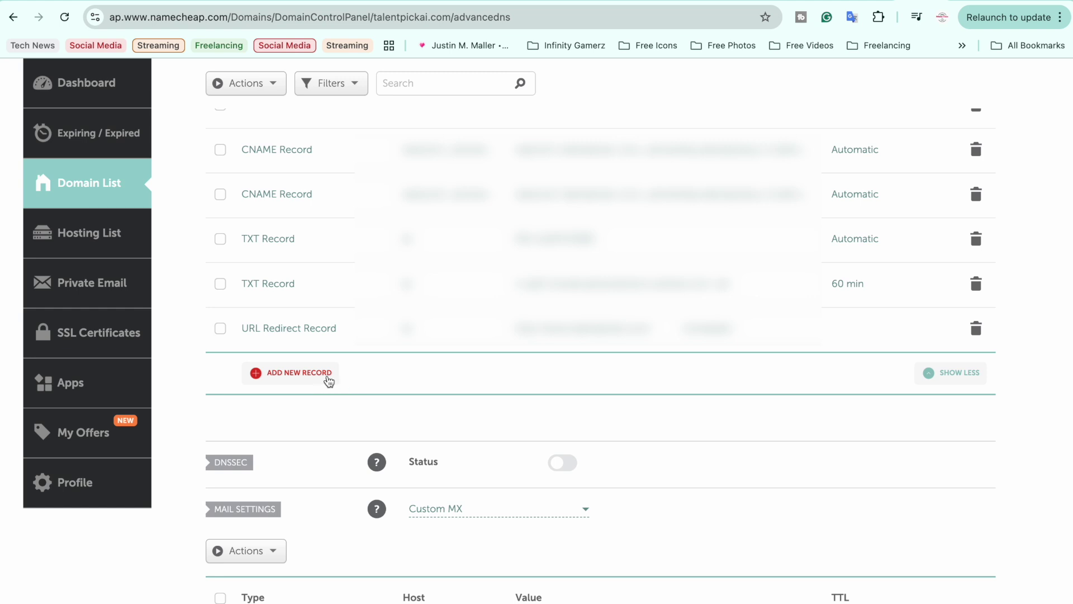
click(332, 382)
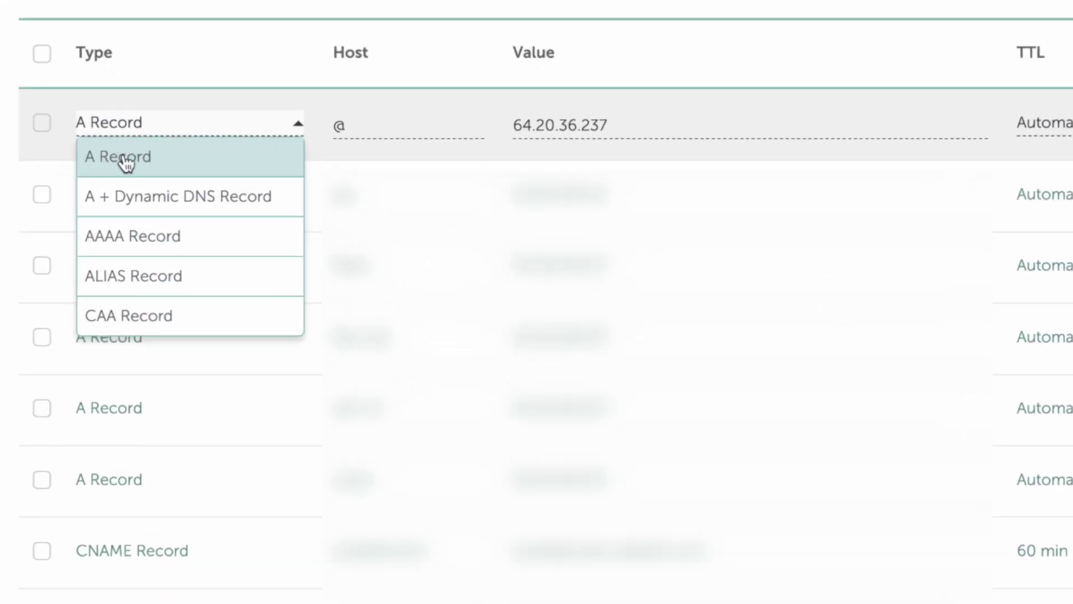
click(385, 128)
click(383, 127)
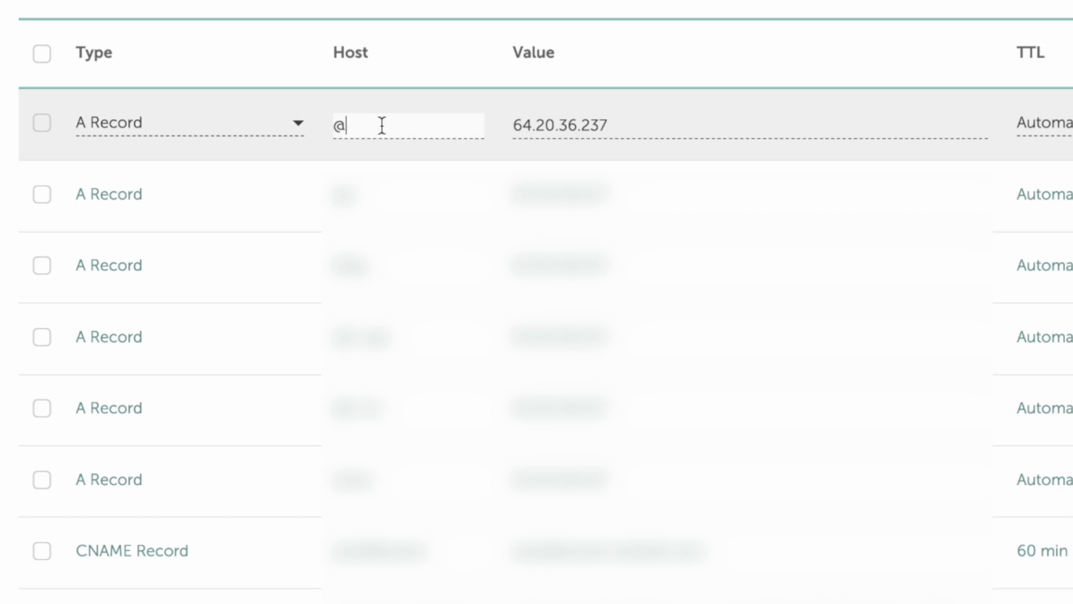
key(Tab)
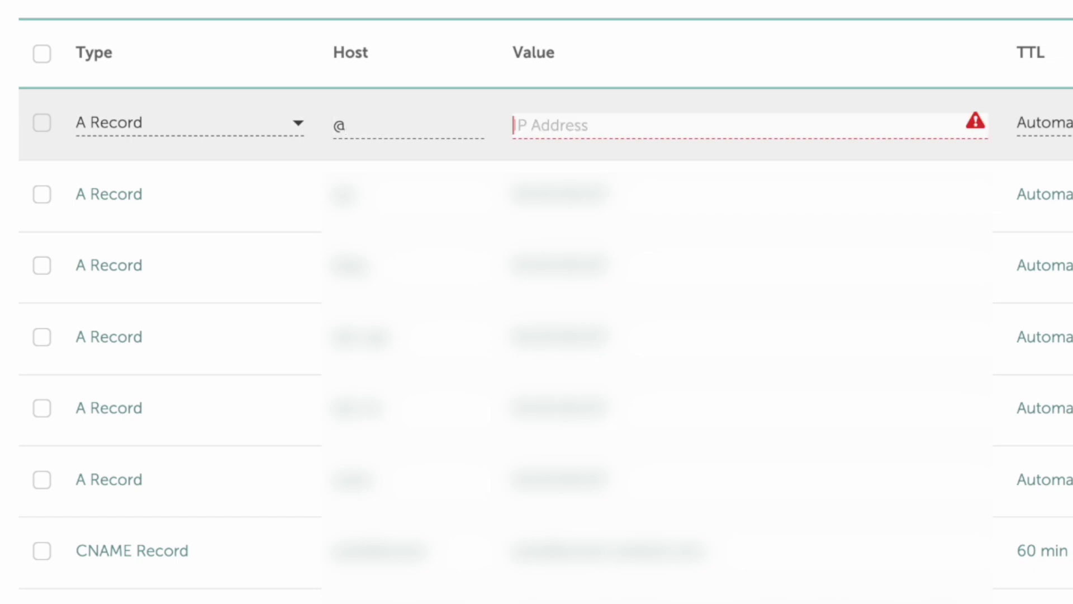
key(ctrl+v)
triple_click(642, 125)
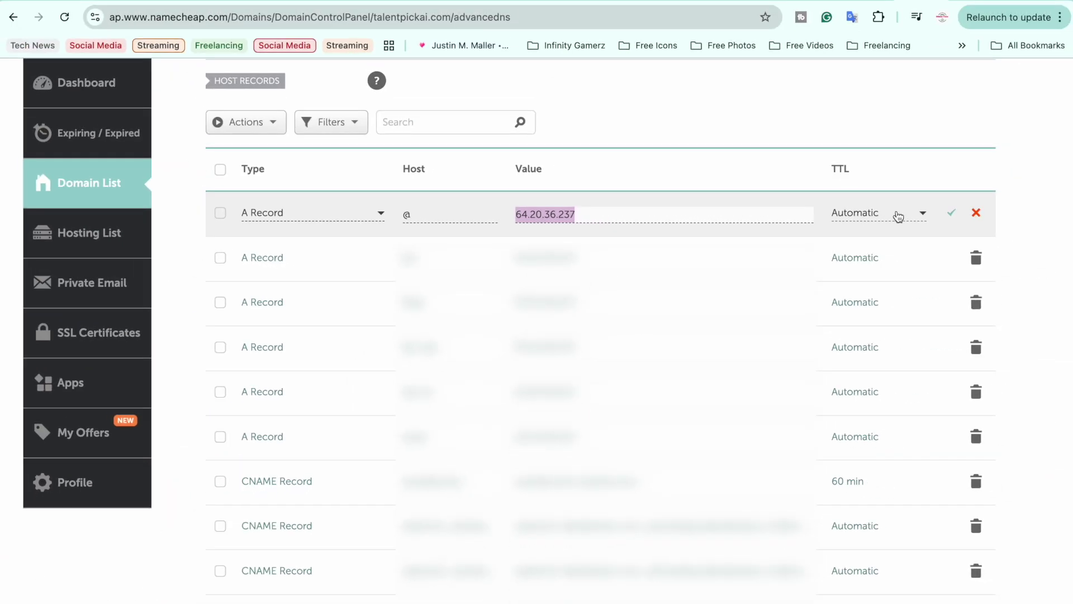
click(952, 215)
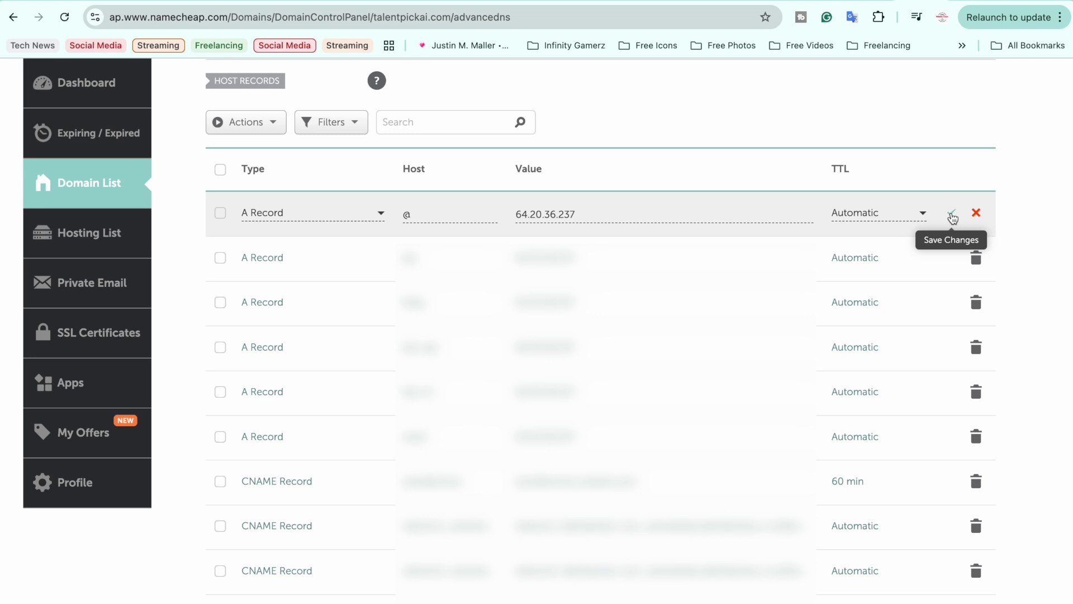
Step: Add and save an A Record with host www pointing to 64.20.36.237
scroll(427, 460, down, 5)
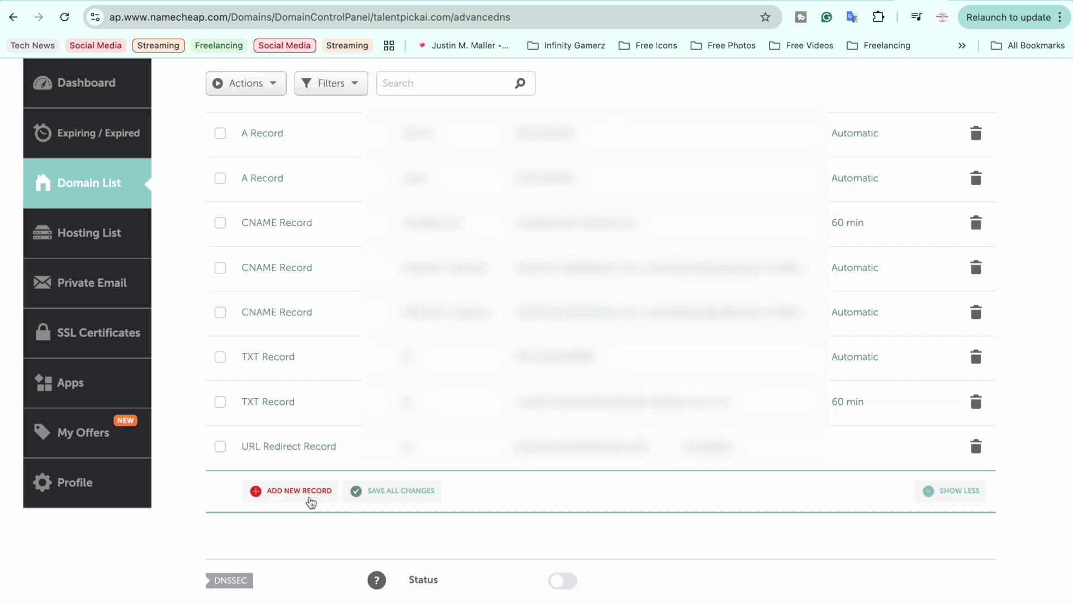
click(311, 502)
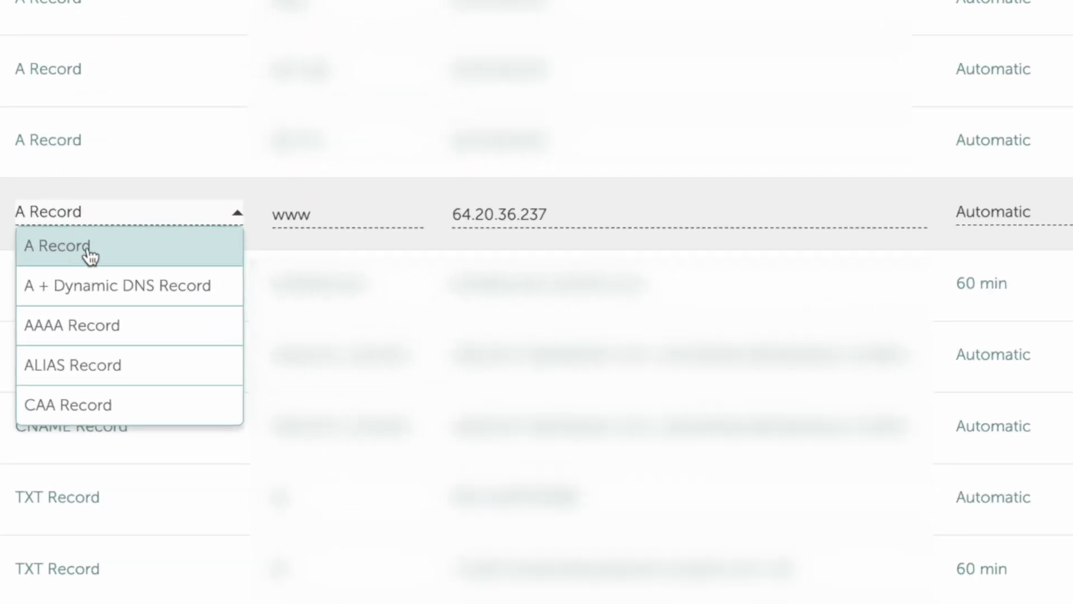
click(316, 216)
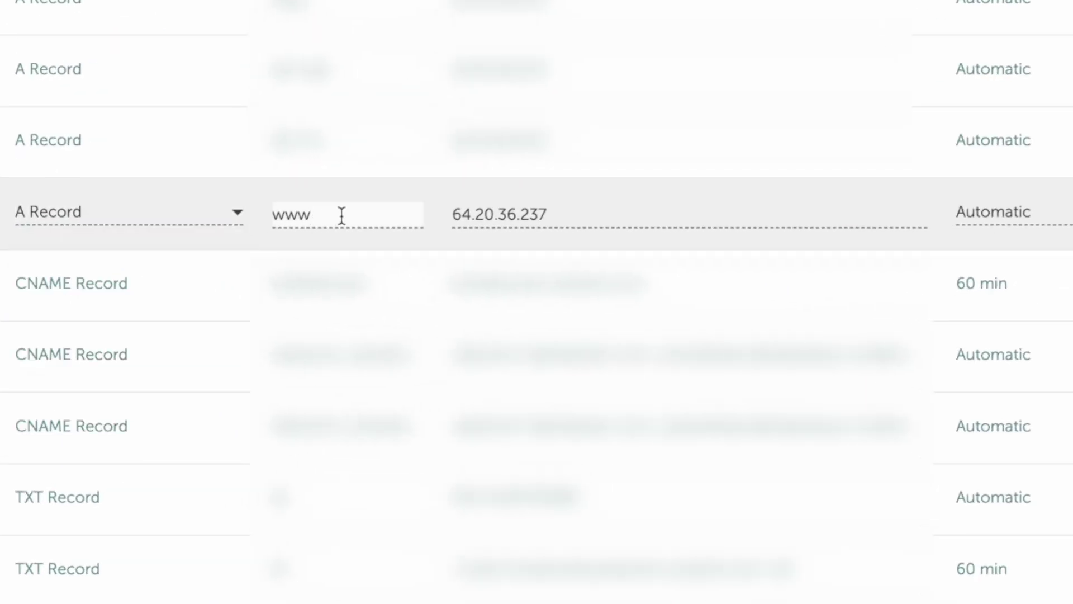
click(562, 215)
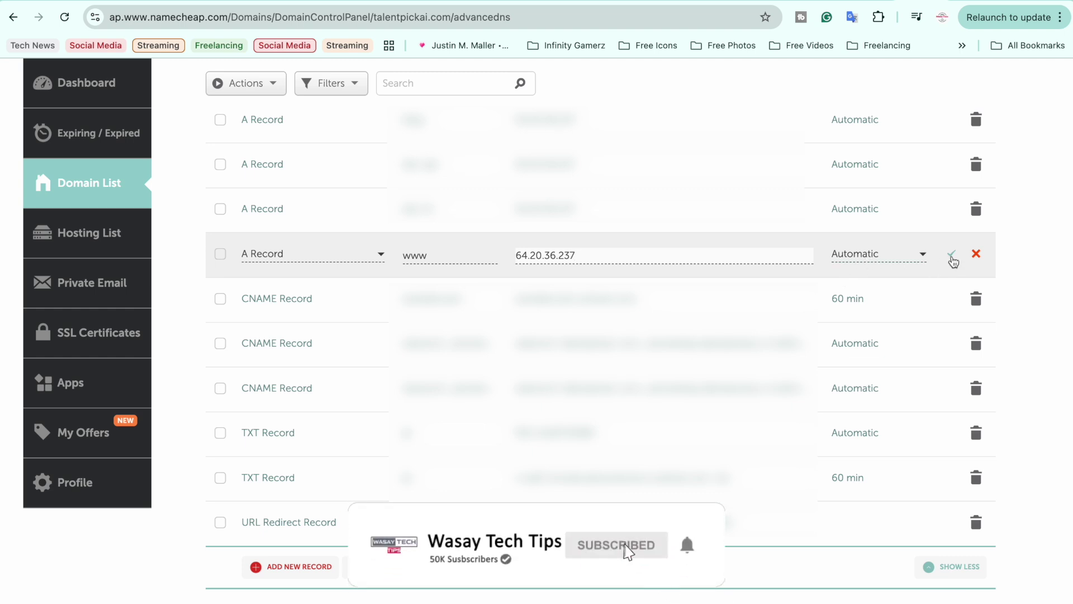
click(952, 257)
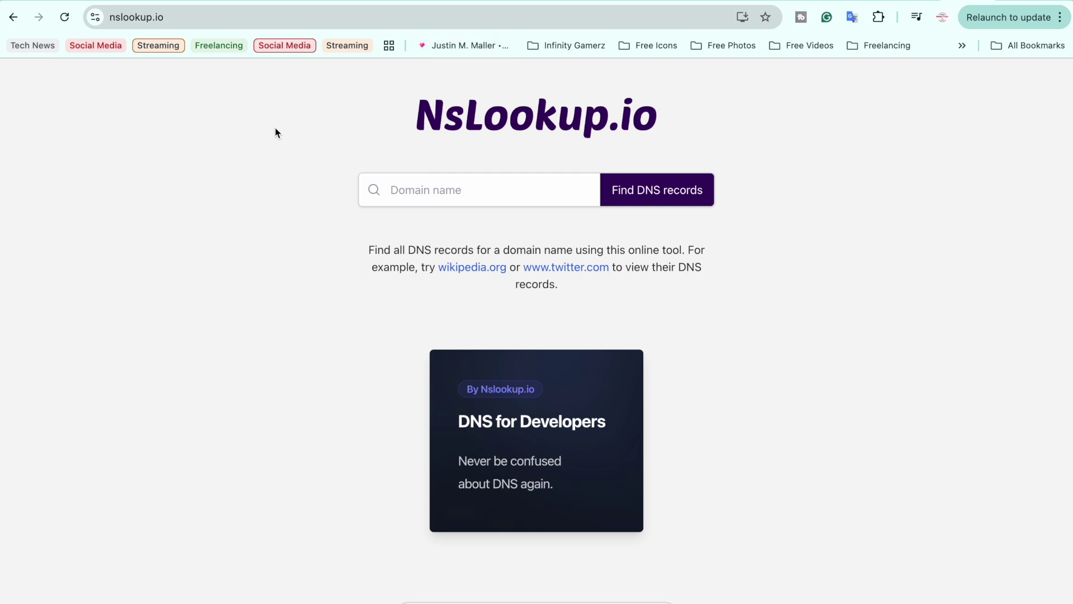
Step: Look up the DNS records for talentpickai.com on NsLookup.io
click(442, 193)
text(talentpickai.com)
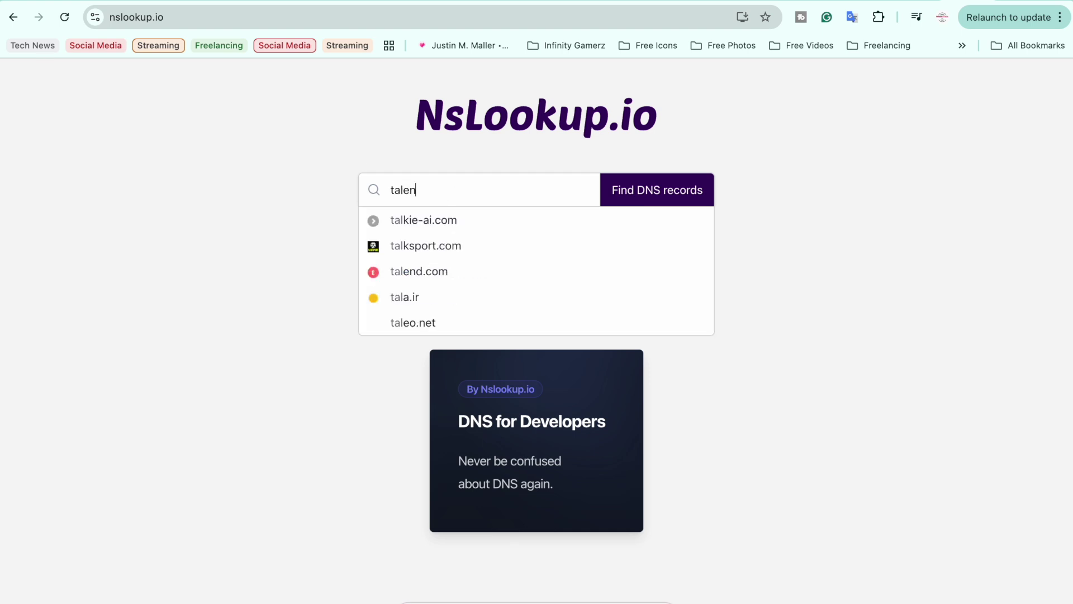
click(694, 201)
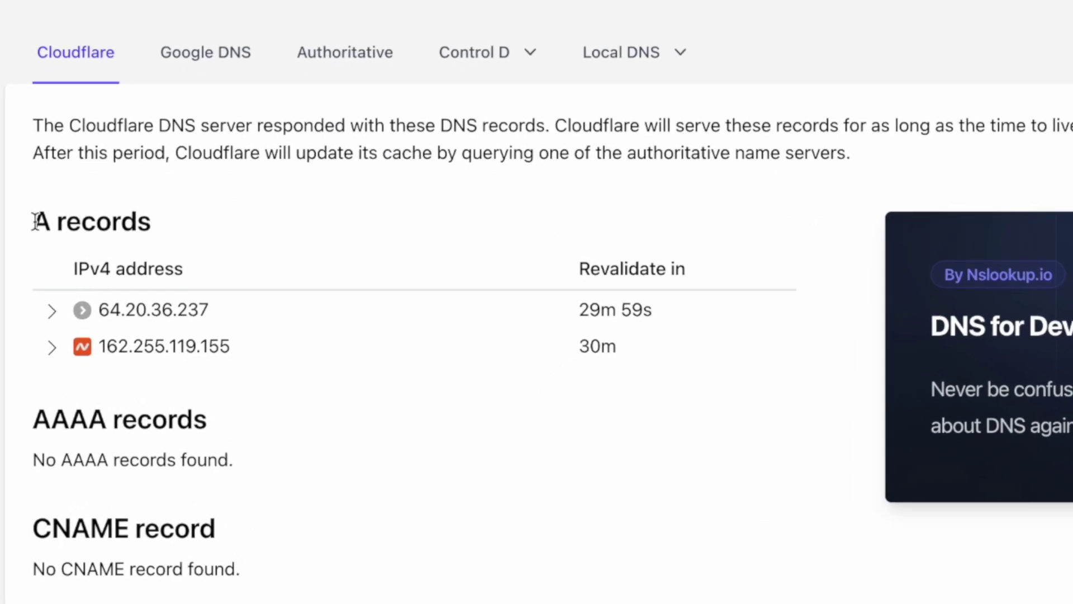
Step: Check that the A records list includes 64.20.36.237
drag(35, 220, 175, 220)
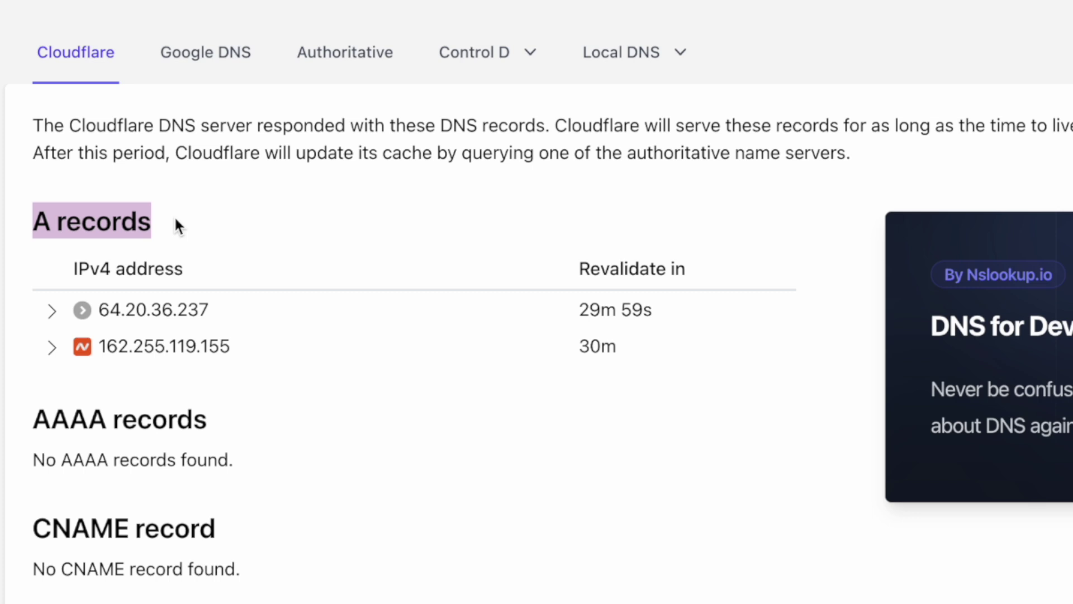
click(176, 219)
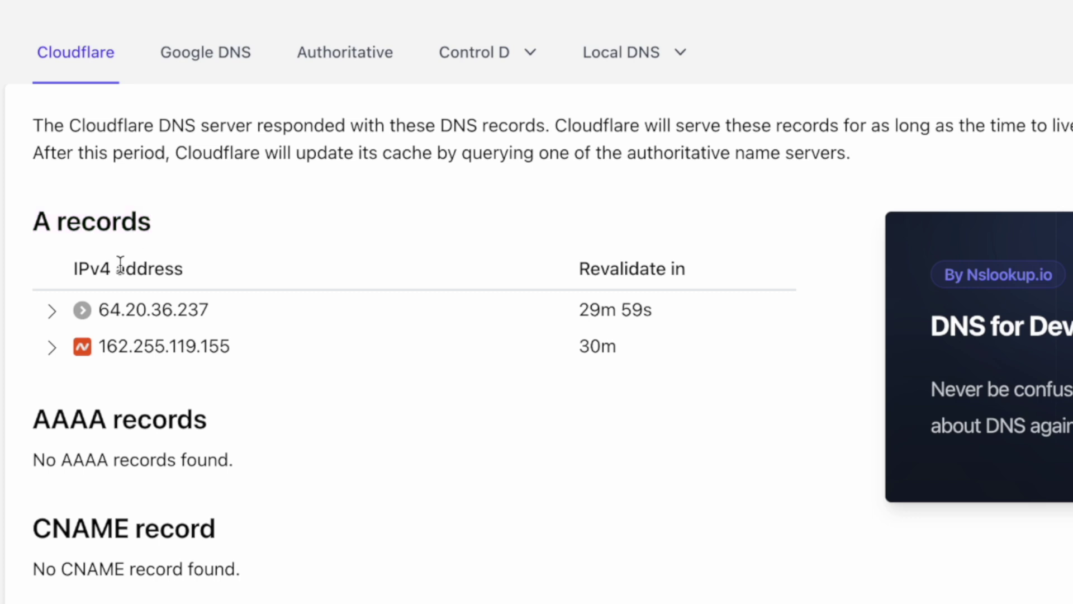
drag(99, 309, 213, 309)
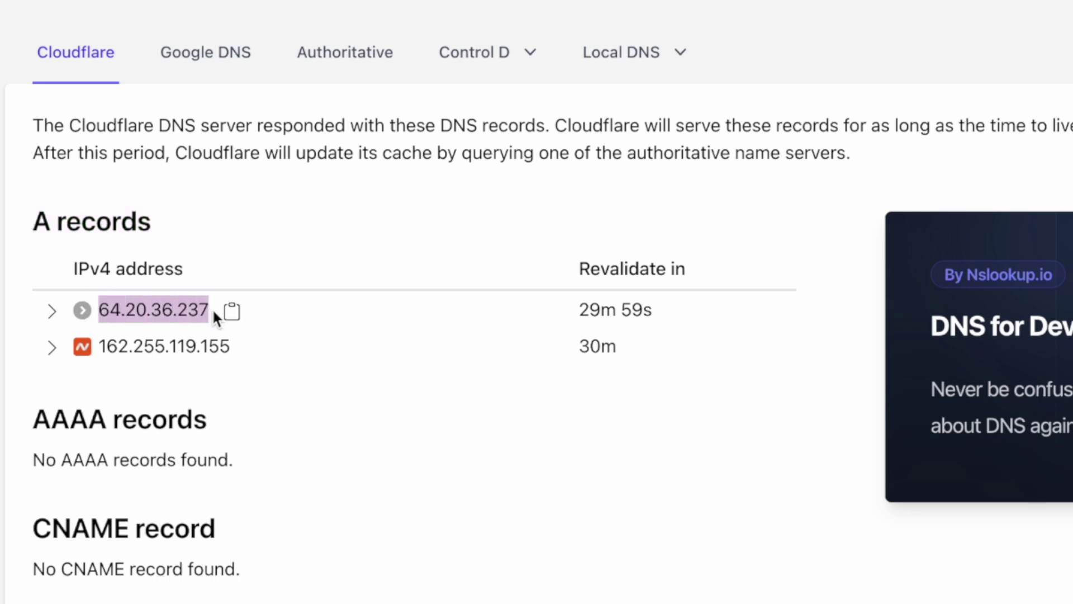
click(141, 310)
drag(99, 310, 199, 309)
click(267, 206)
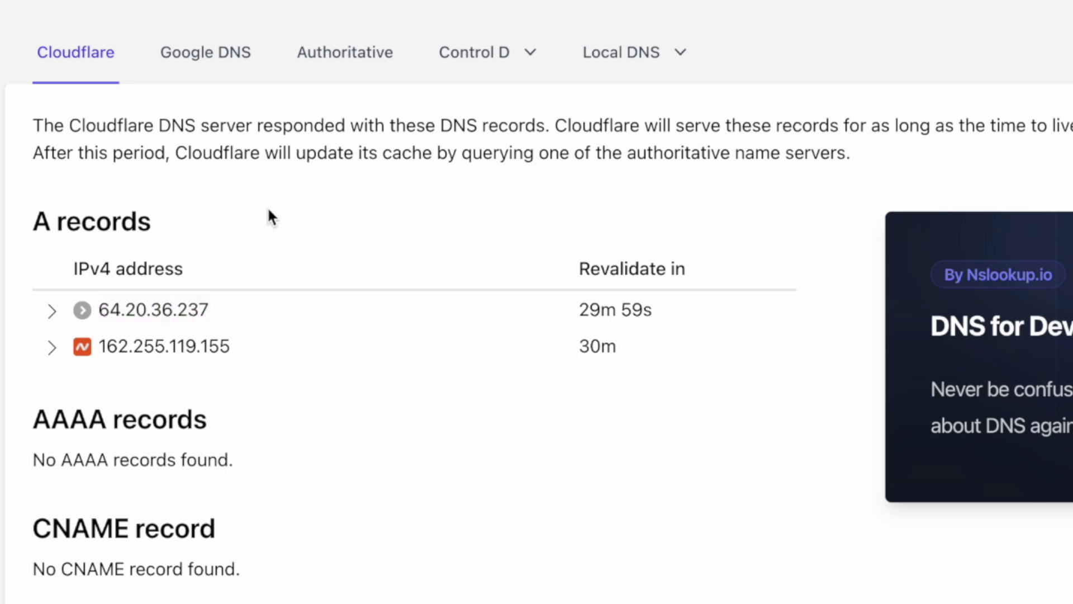